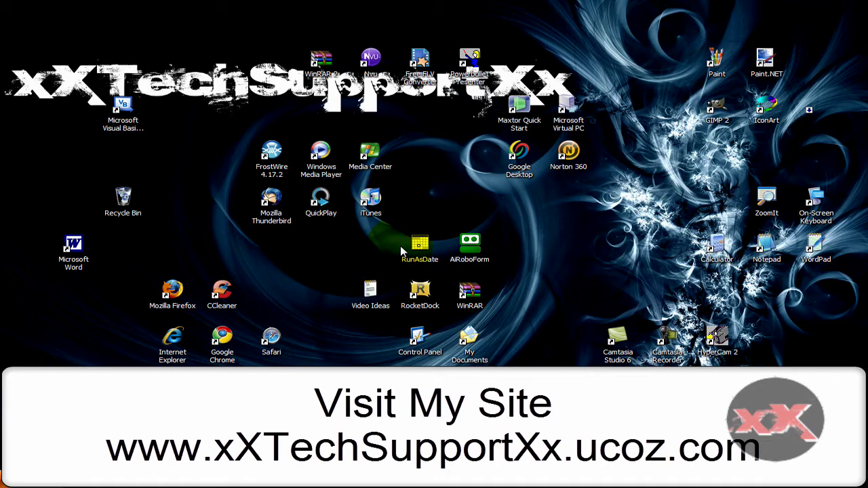
left_click(219, 240)
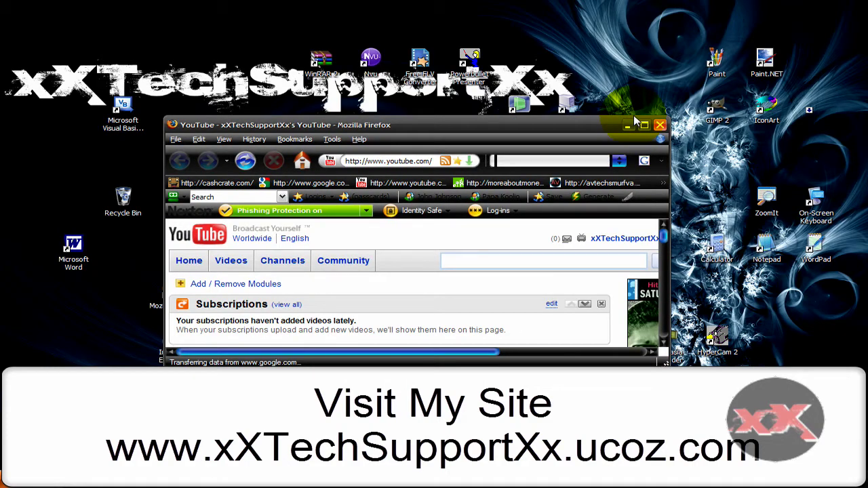
left_click(643, 124)
left_click(271, 39)
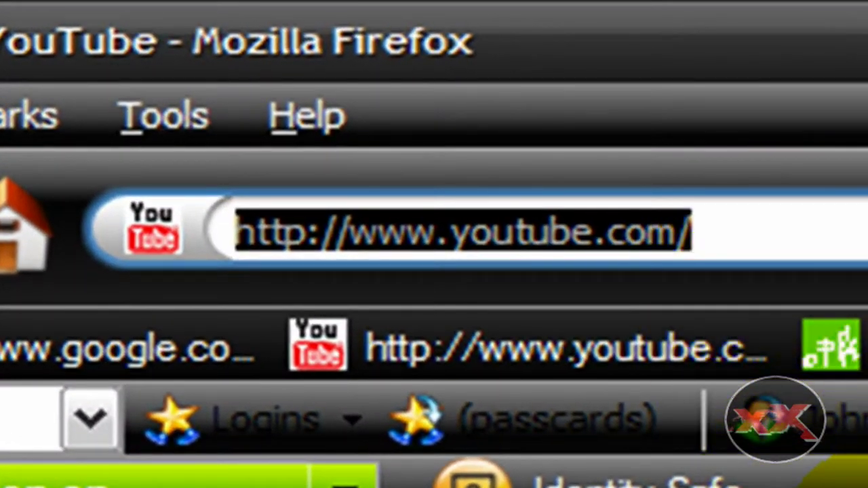
type("www.")
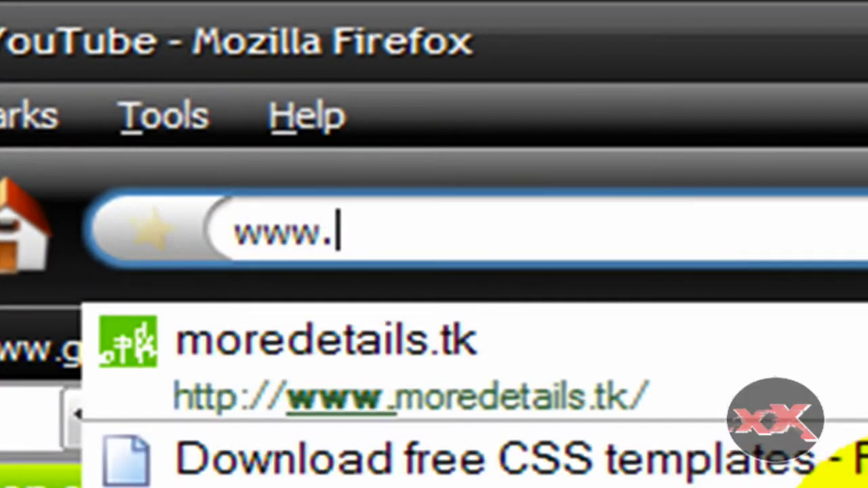
type("playl")
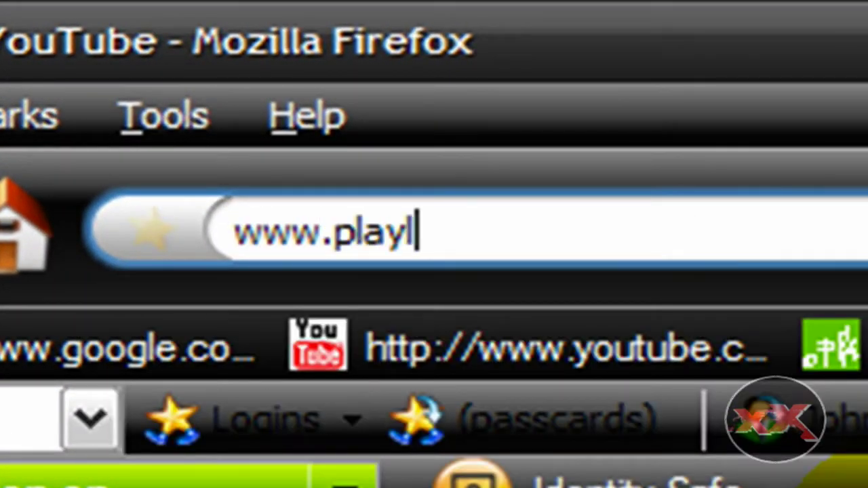
type("ist.com")
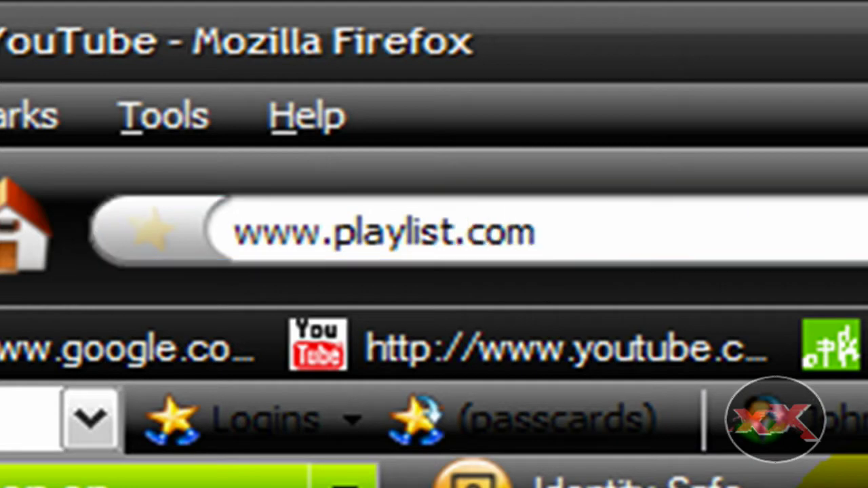
key("Return")
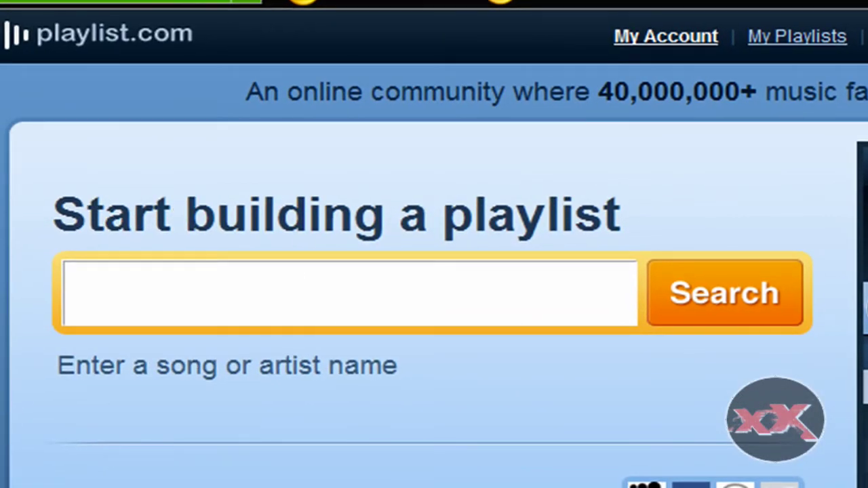
Enter 'remember the name' in the playlist.com song search box.
left_click(291, 293)
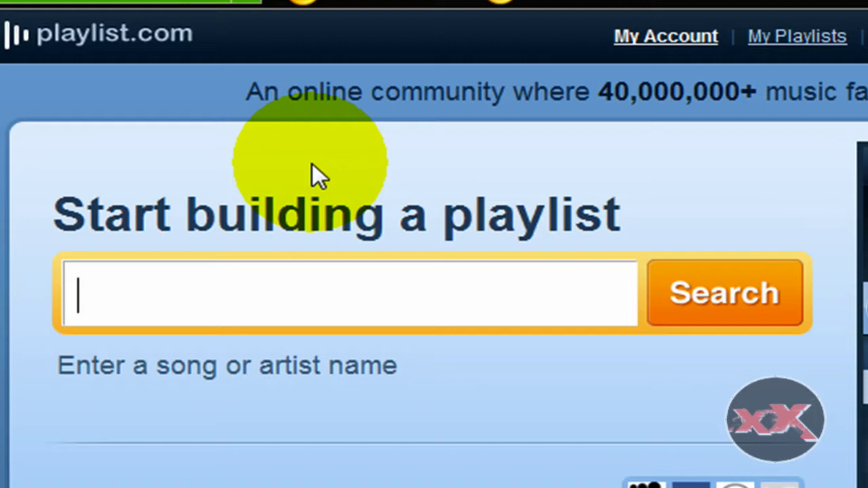
type("remember the n")
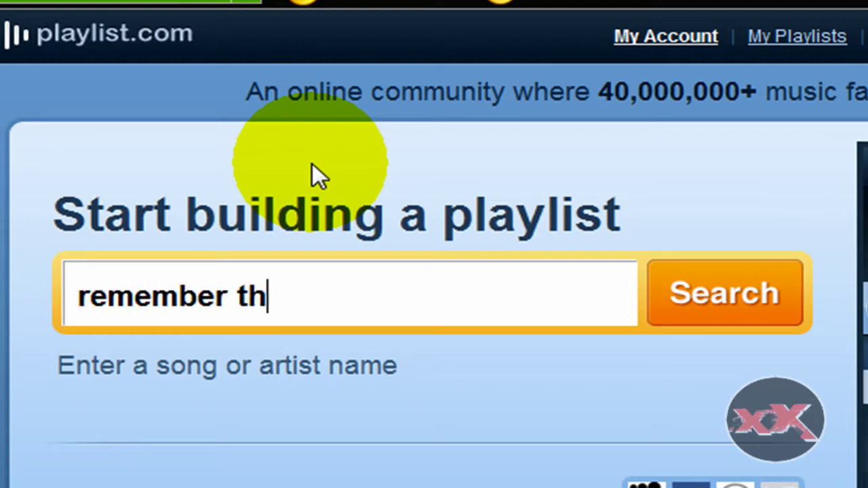
type("ame")
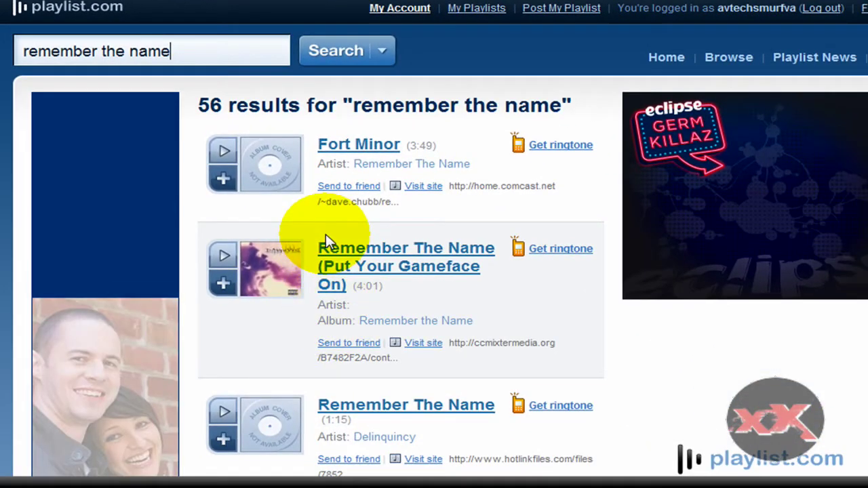
Add Fort Minor's 'Remember The Name (Clean)' to the playlist as track 20.
scroll(325, 234, "down", 4)
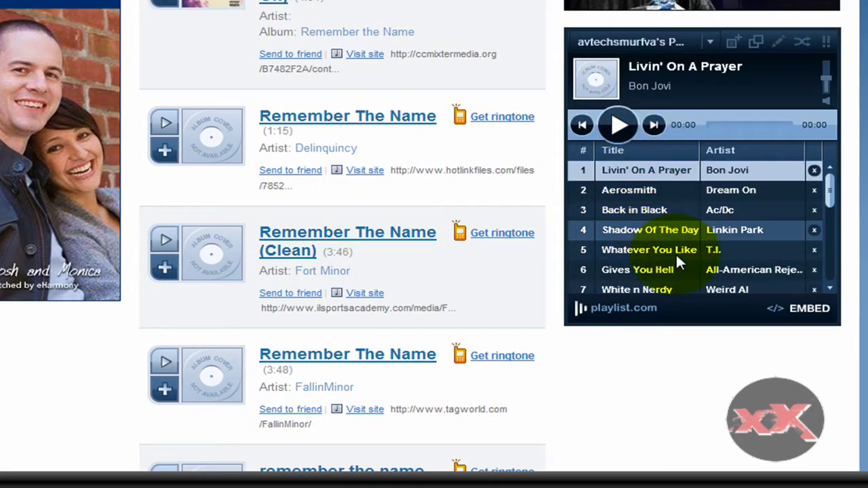
left_click(165, 271)
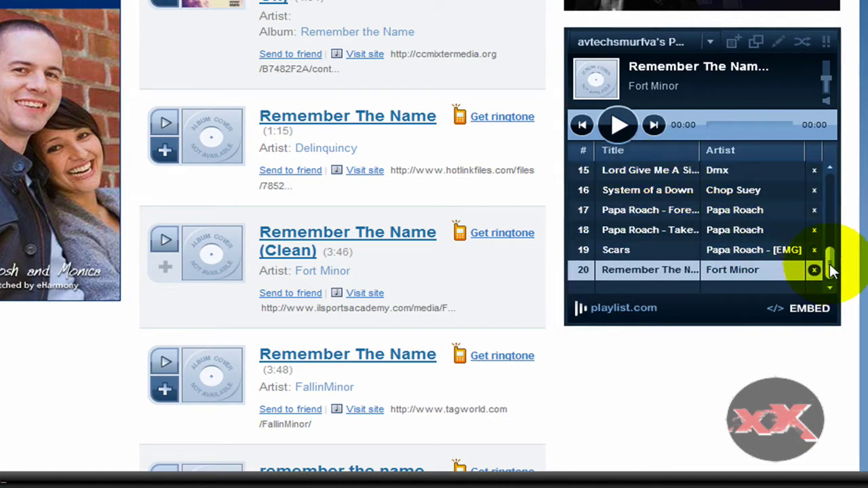
mouse_move(829, 264)
left_mouse_down()
mouse_move(826, 188)
mouse_move(820, 274)
left_mouse_up()
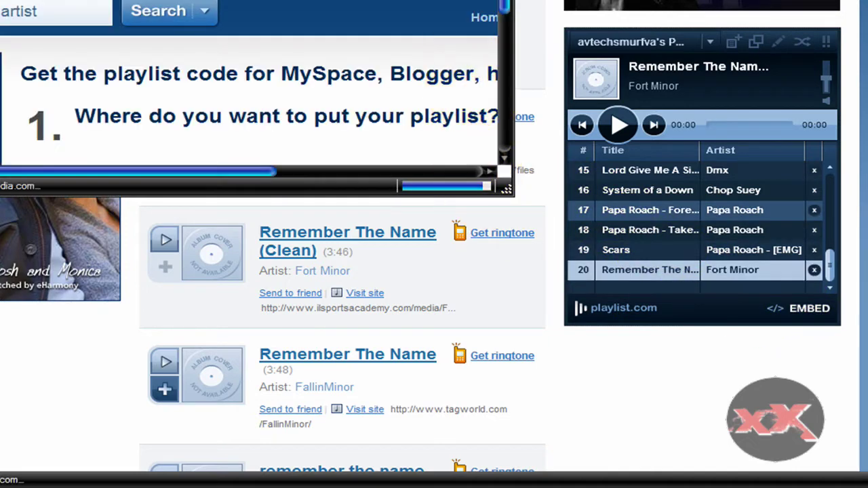
Resize and reposition the playlist code window until it fills the screen.
double_click(472, 0)
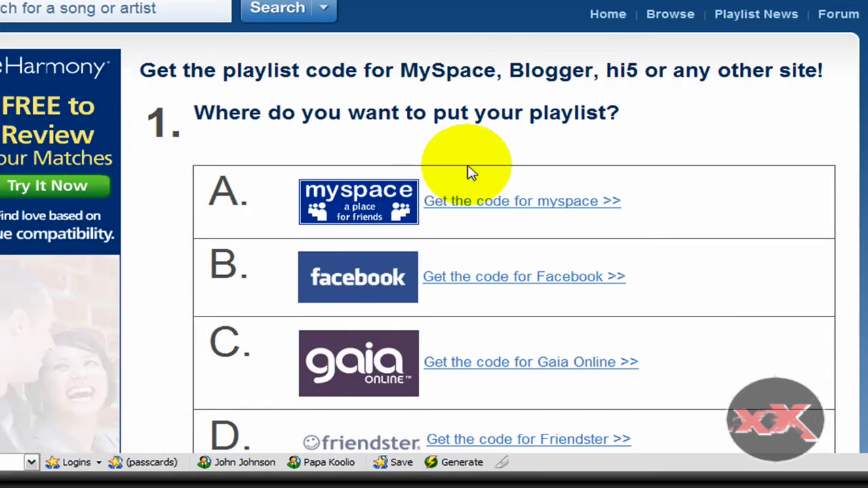
scroll(516, 129, "down", 1)
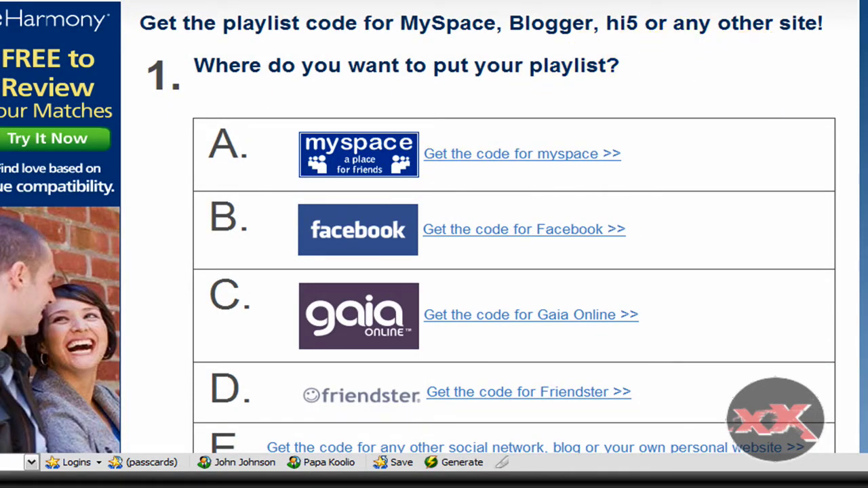
double_click(316, 0)
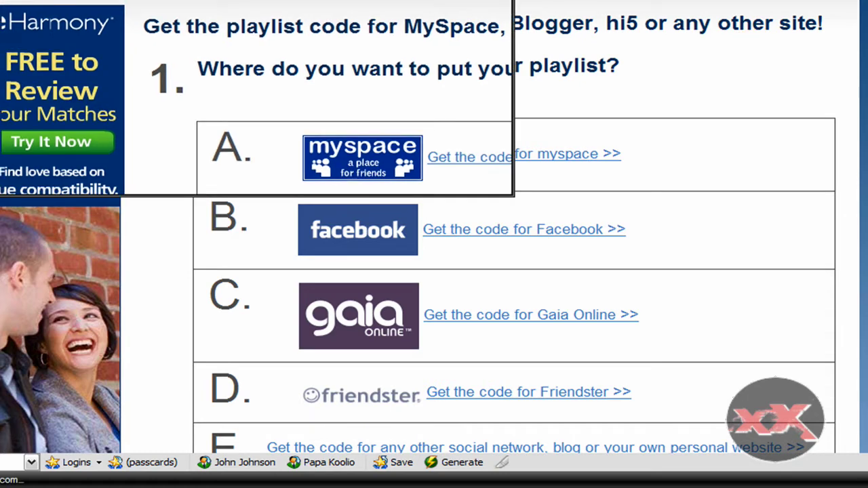
left_click_drag(309, 0, 316, 91)
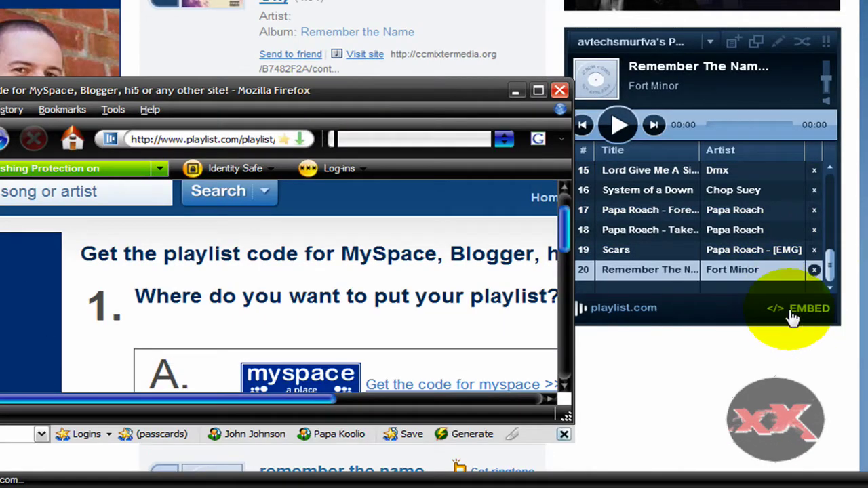
left_click(538, 90)
scroll(433, 194, "down", 1)
scroll(269, 90, "down", 3)
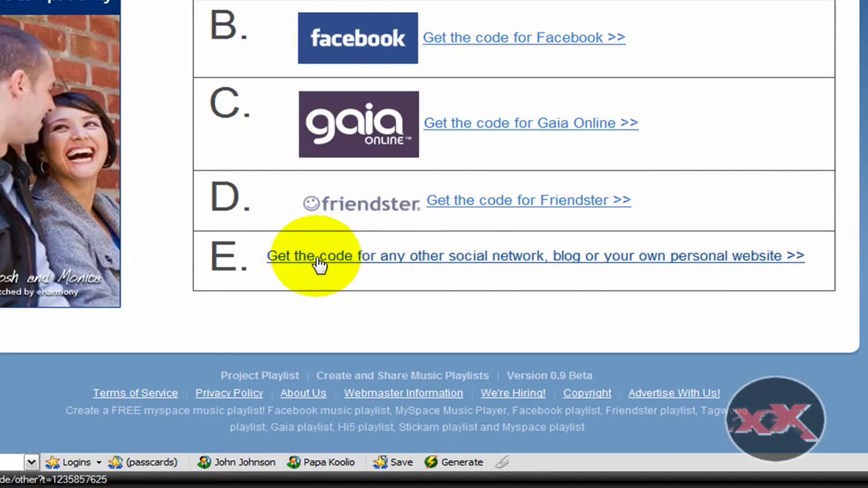
Choose code for any other website and pick the user's playlist.
left_click(400, 270)
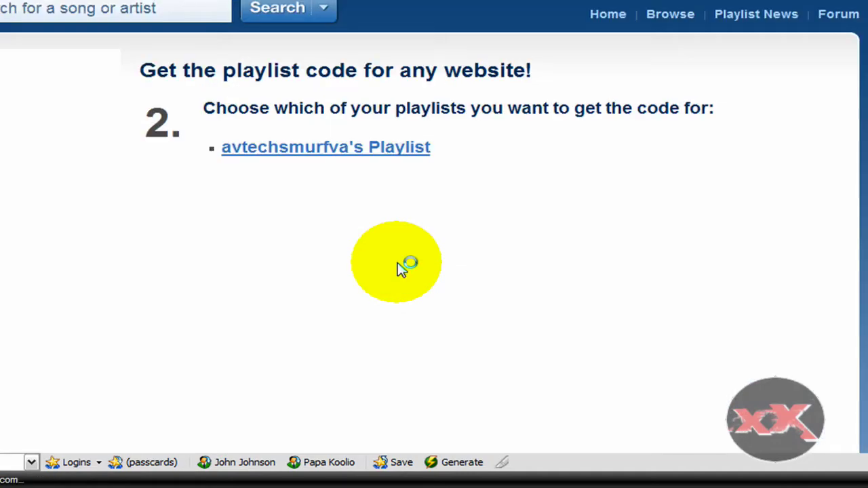
scroll(400, 270, "down", 1)
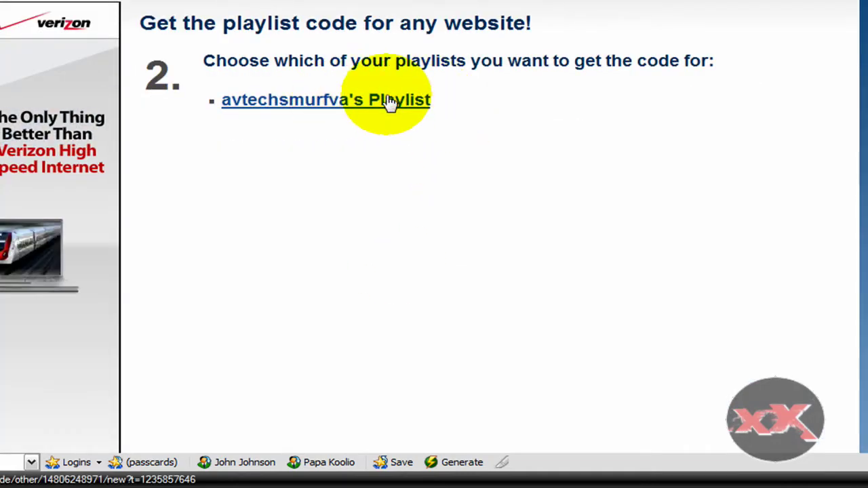
left_click(275, 102)
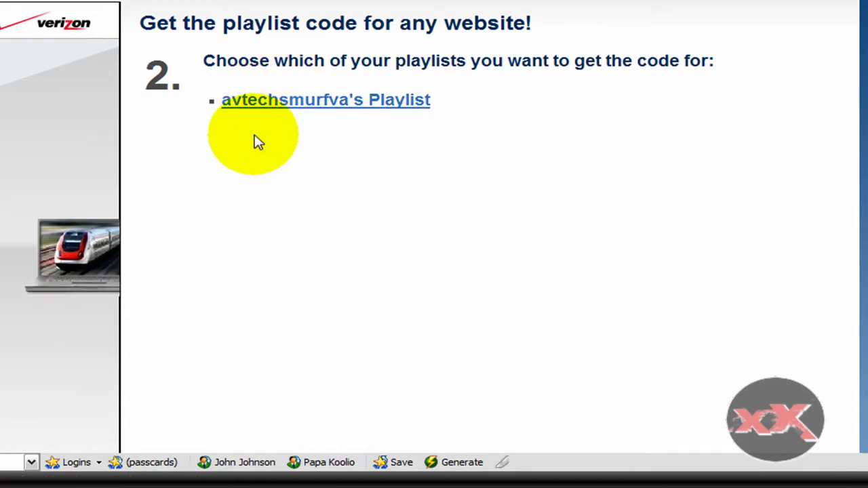
Keep Random/Shuffle at No, Autostart Yes and Black colour, then generate the embed code.
left_click(301, 111)
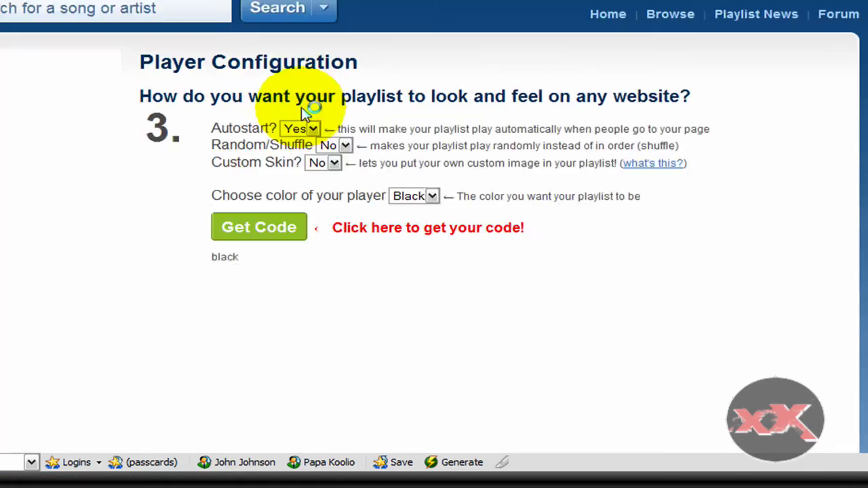
scroll(308, 129, "down", 1)
scroll(251, 126, "down", 3)
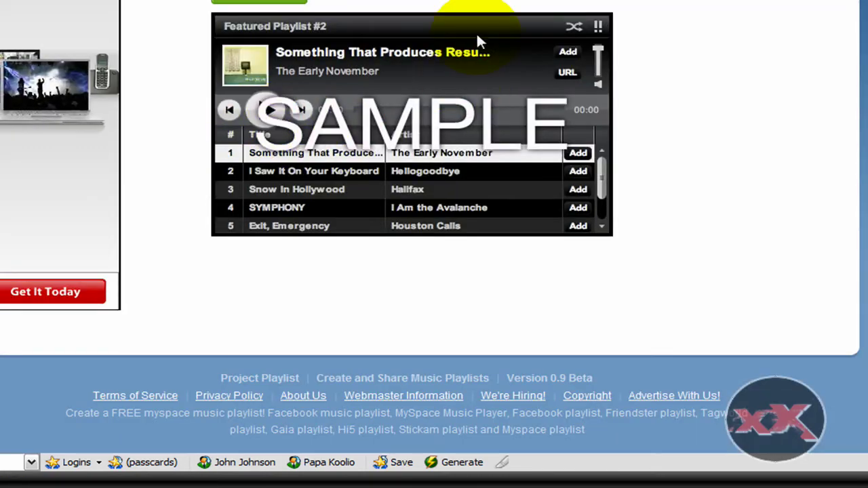
scroll(479, 39, "up", 2)
scroll(495, 47, "up", 1)
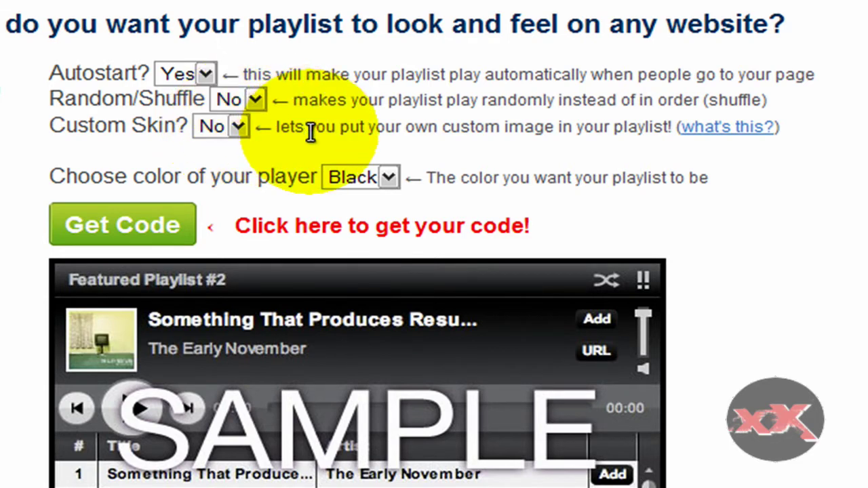
left_click(255, 98)
left_click(254, 99)
left_click(254, 99)
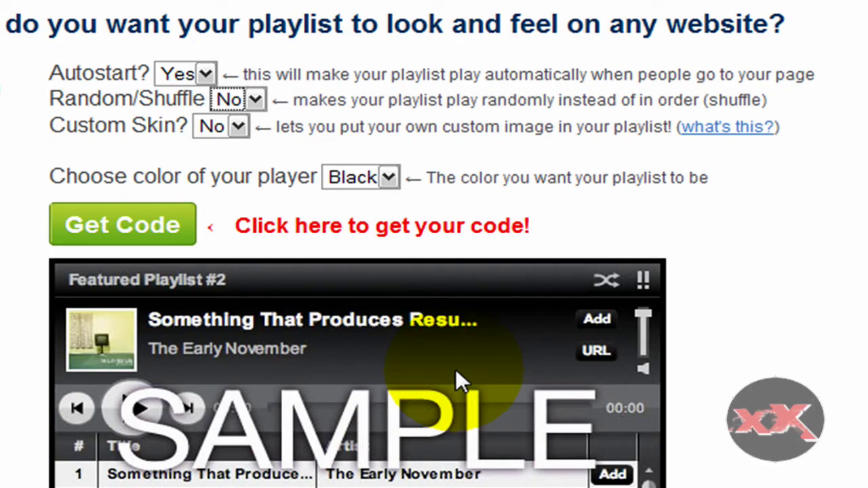
left_click(110, 228)
Select all of the playlist embed code and copy it.
scroll(330, 145, "down", 3)
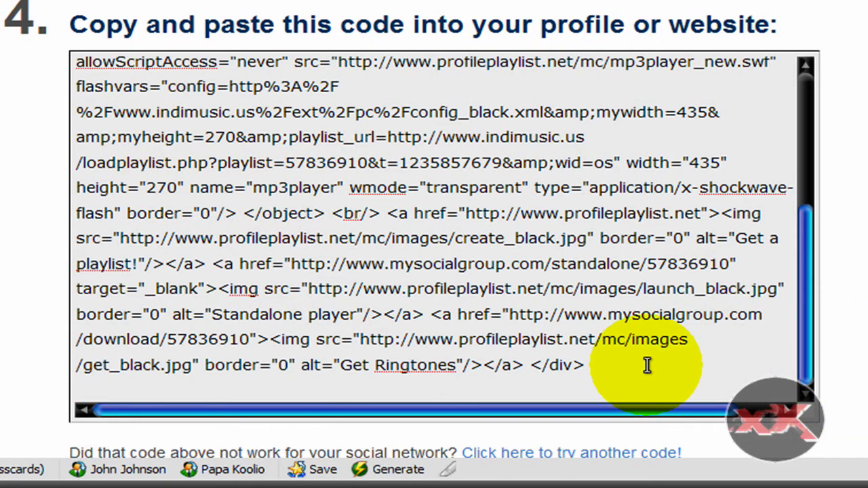
left_click(596, 313)
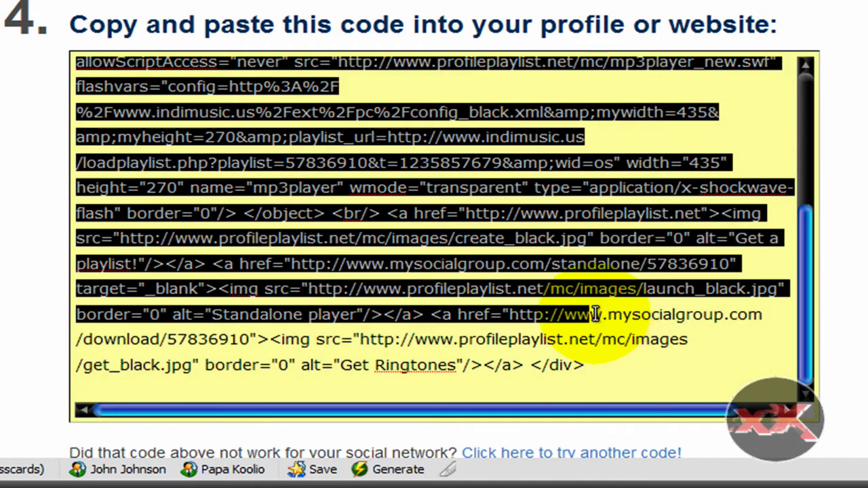
right_click(405, 186)
left_click(852, 174)
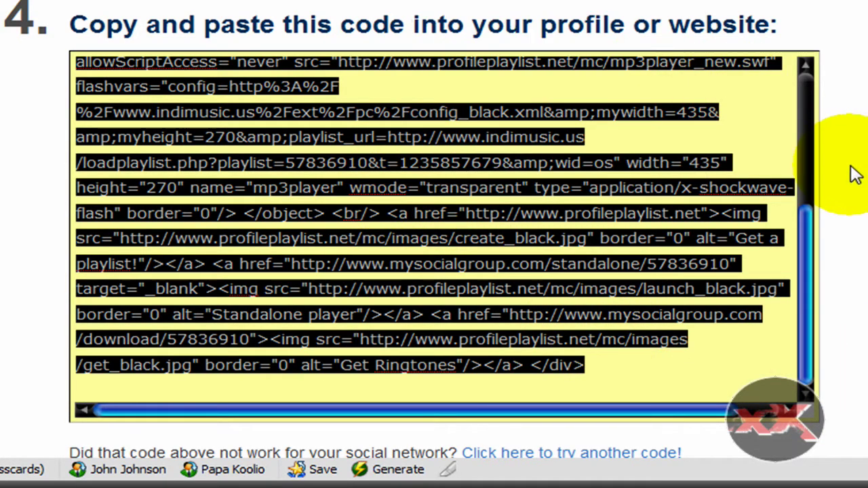
scroll(854, 174, "down", 5)
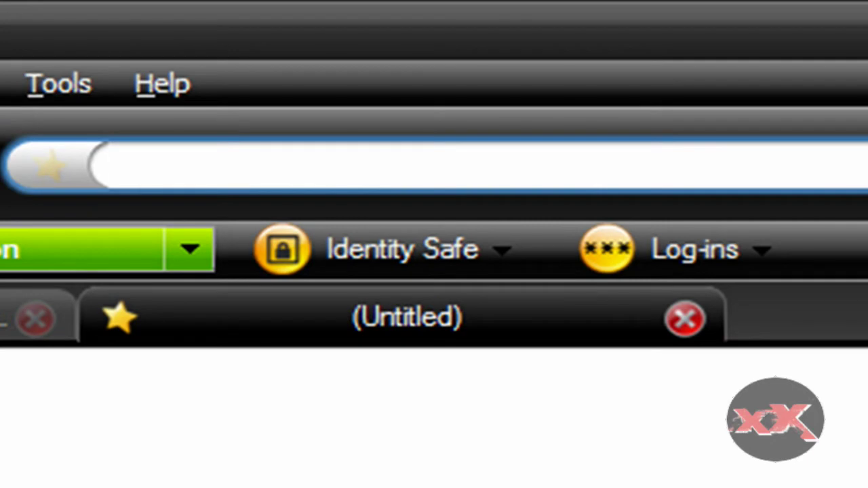
type("ww")
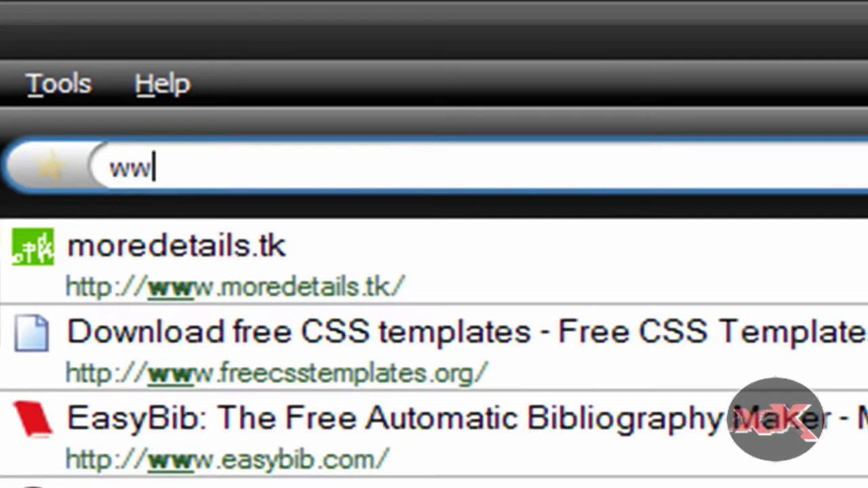
type("w.xxtechsupportxx.ucoz.com")
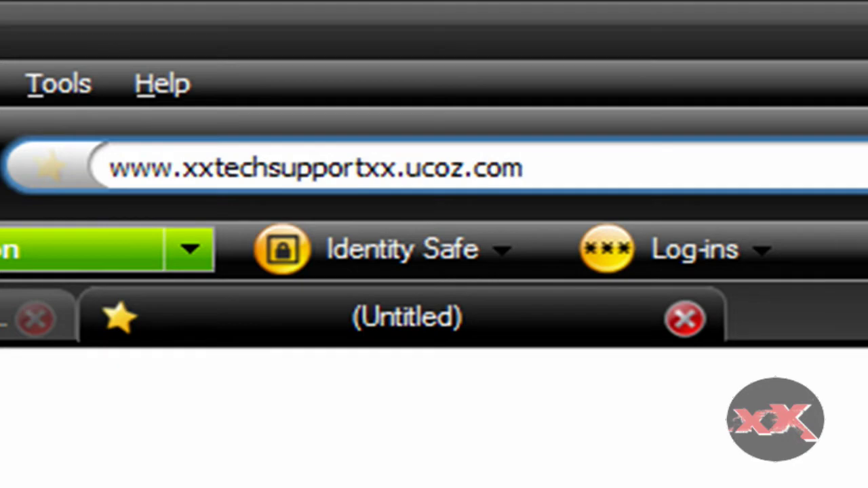
key("Return")
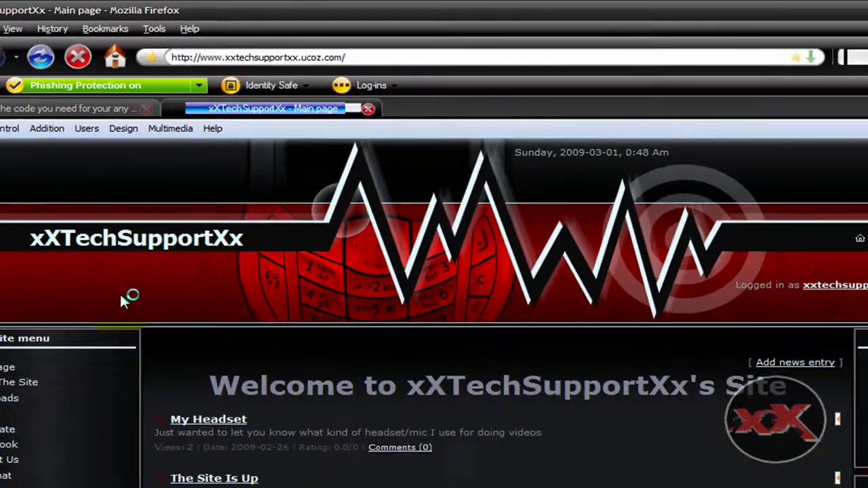
Reveal the content edit tools under the banner and open the main page for editing.
scroll(150, 224, "down", 1)
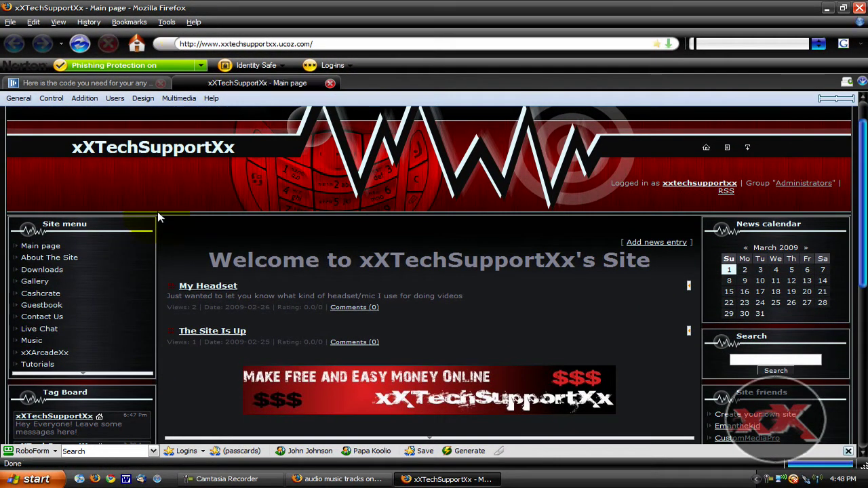
scroll(115, 320, "down", 1)
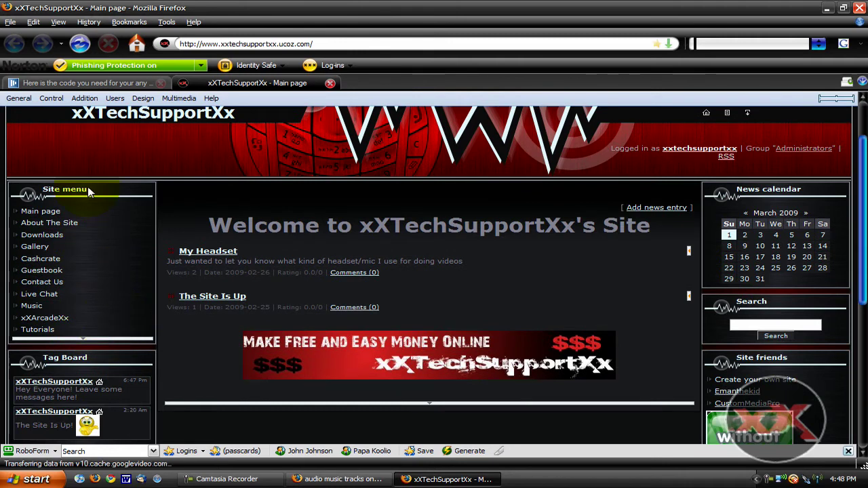
left_click(19, 100)
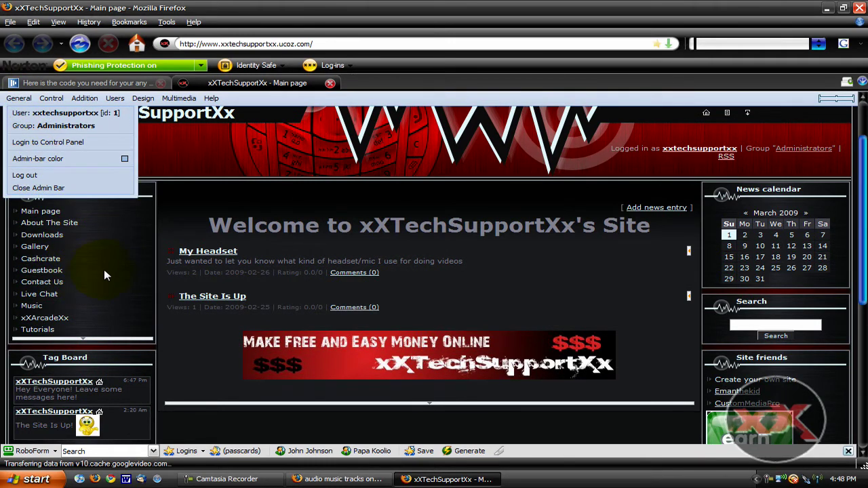
scroll(139, 268, "down", 1)
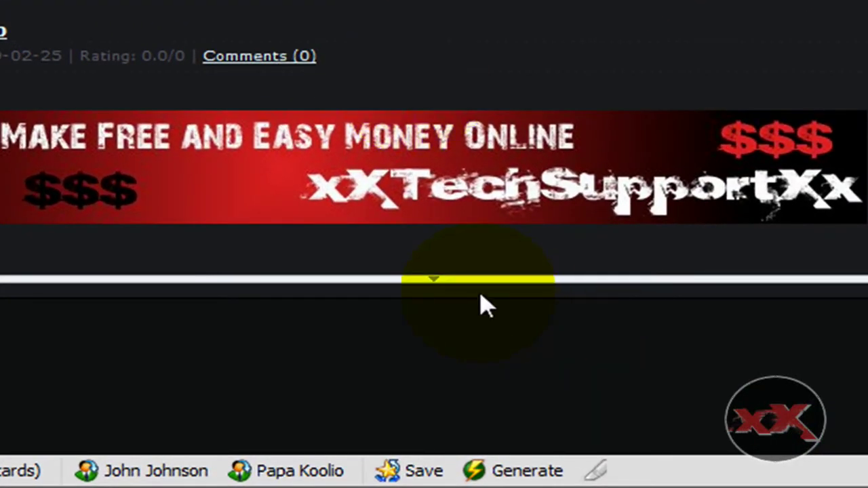
left_click(473, 289)
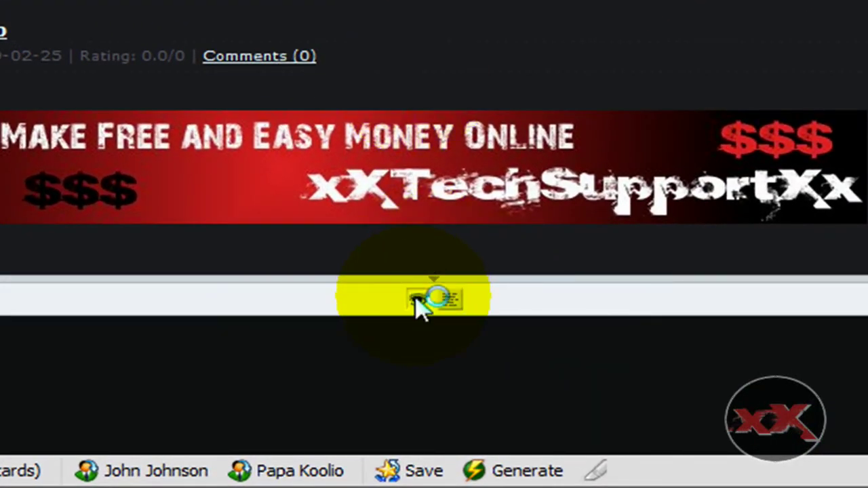
left_click(441, 122)
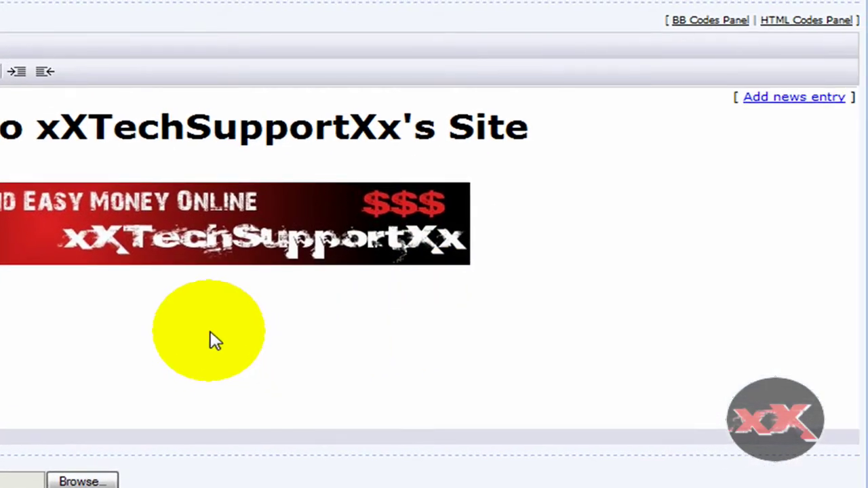
Switch the editor to HTML codes and paste the playlist embed code after the existing markup.
left_click(140, 328)
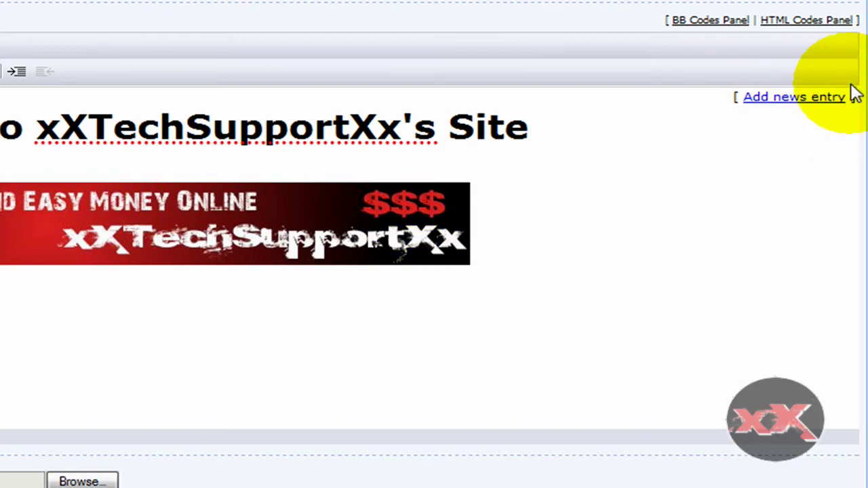
left_click(790, 22)
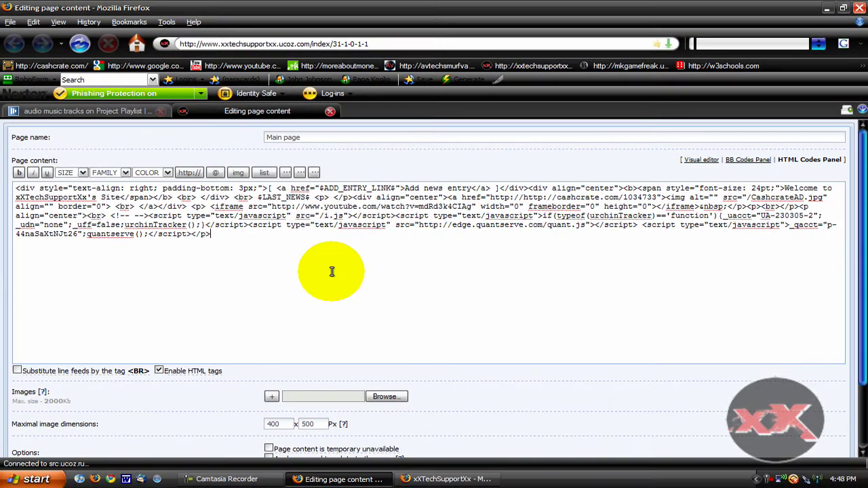
key("ctrl+v")
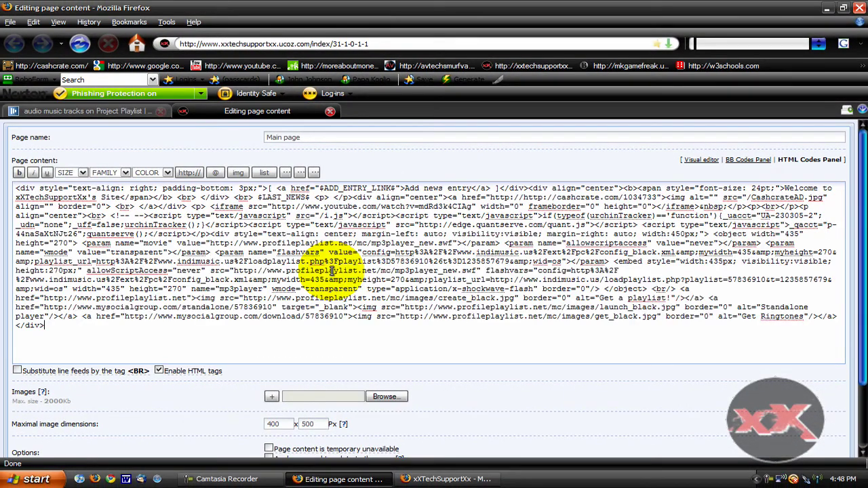
scroll(348, 326, "down", 1)
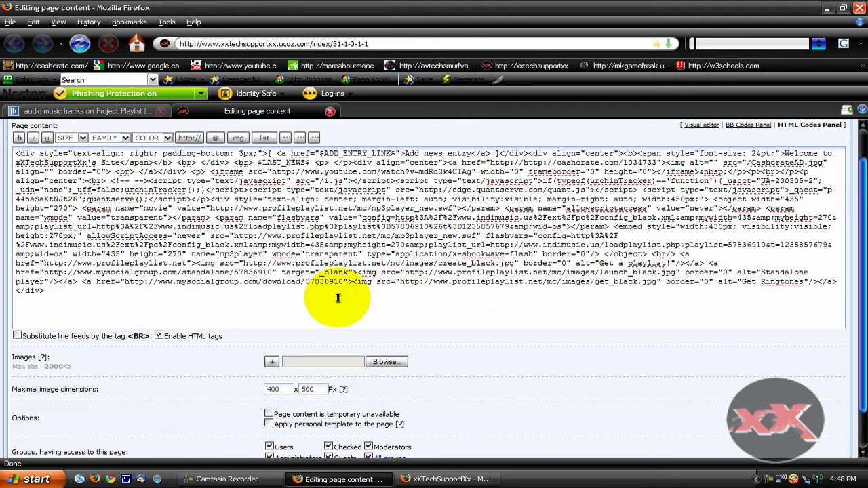
left_click_drag(339, 294, 505, 208)
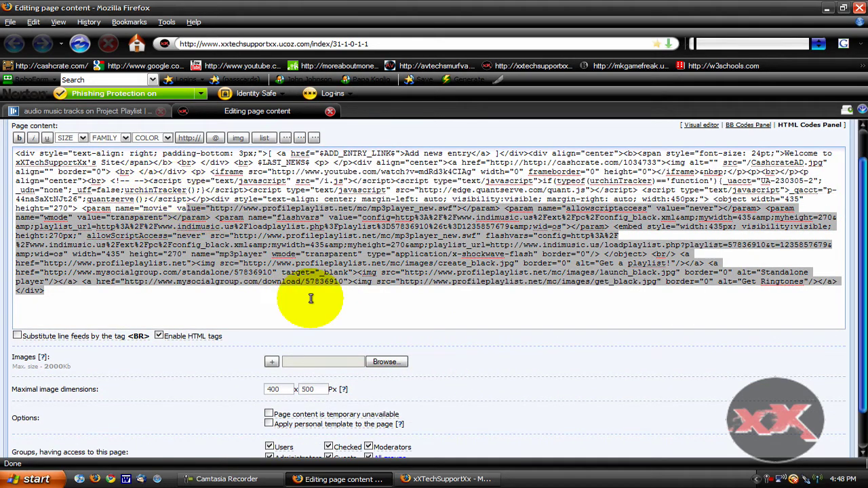
left_click(309, 304)
scroll(339, 339, "down", 1)
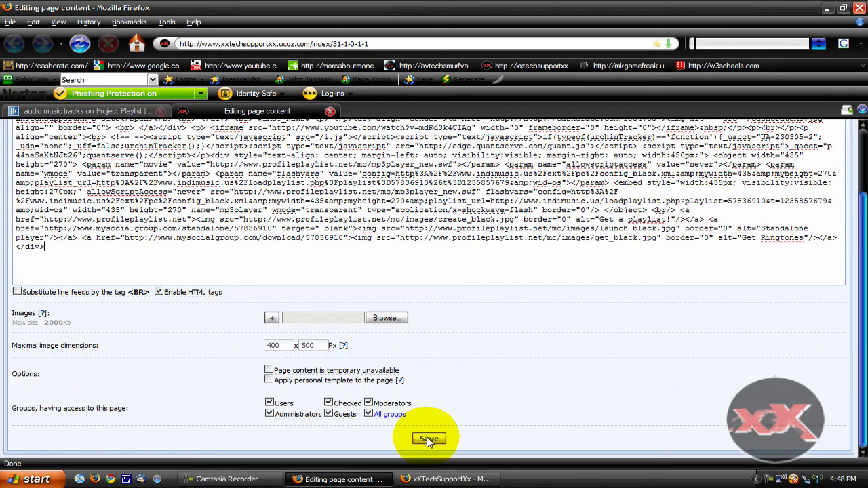
scroll(751, 368, "up", 2)
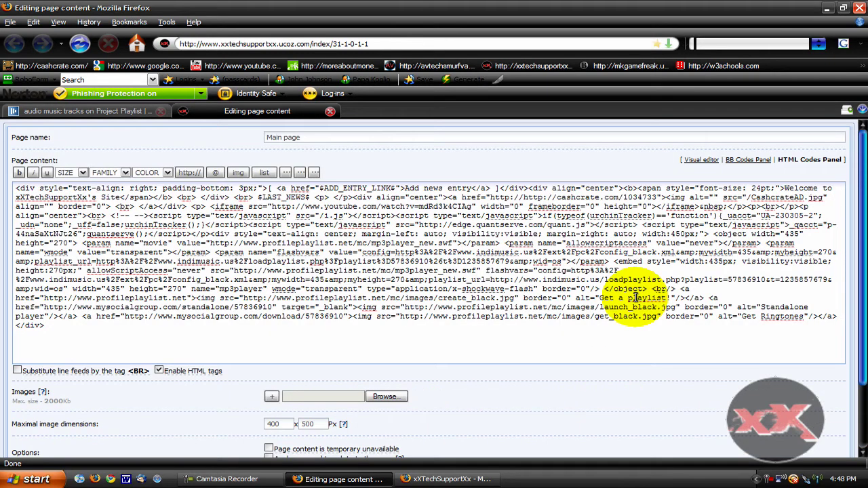
left_click(699, 160)
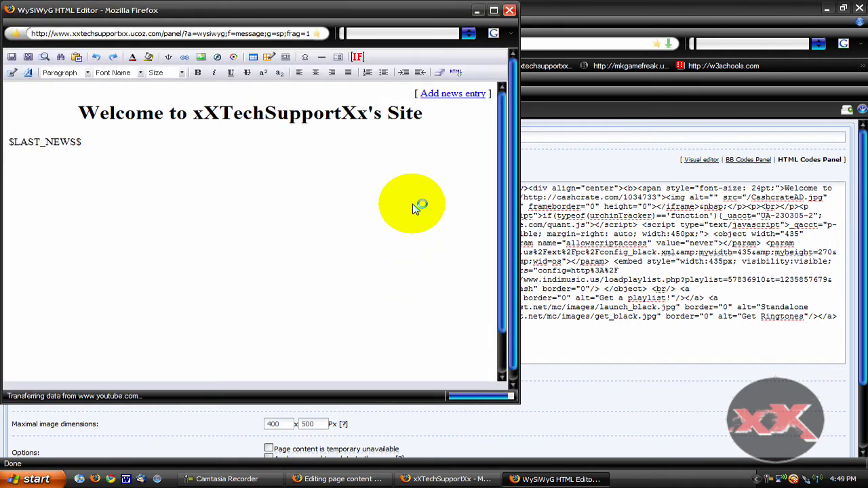
scroll(407, 192, "down", 2)
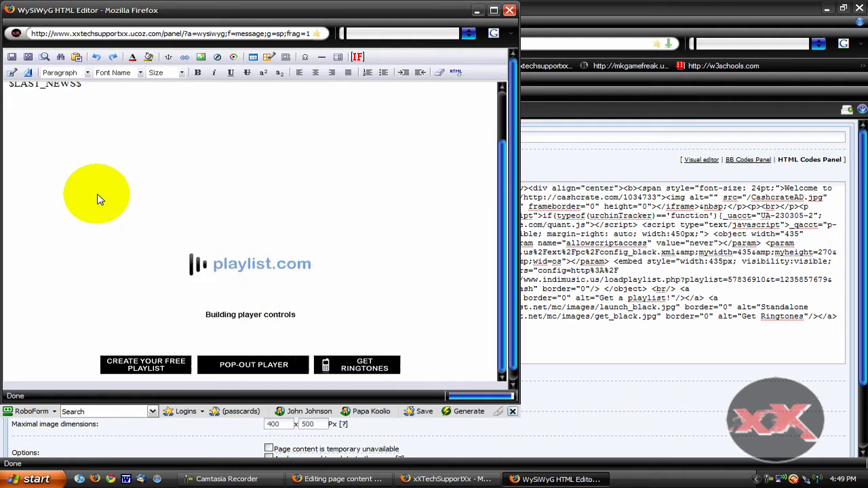
left_click(312, 281)
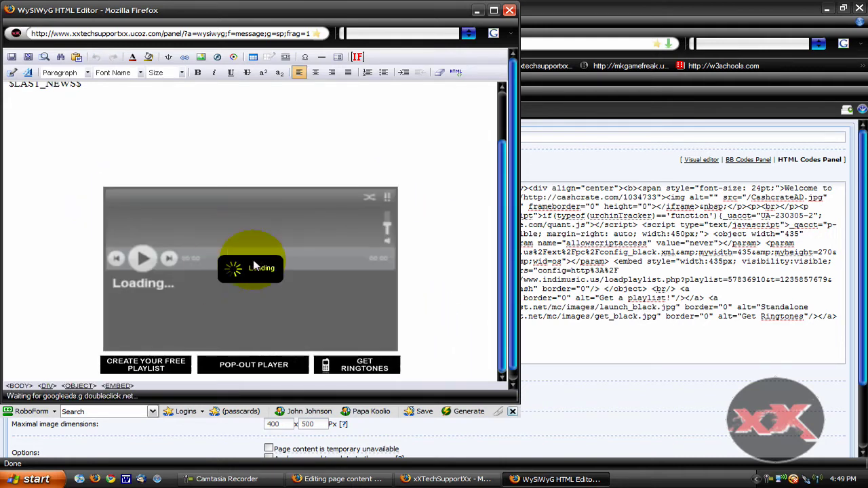
left_click(510, 12)
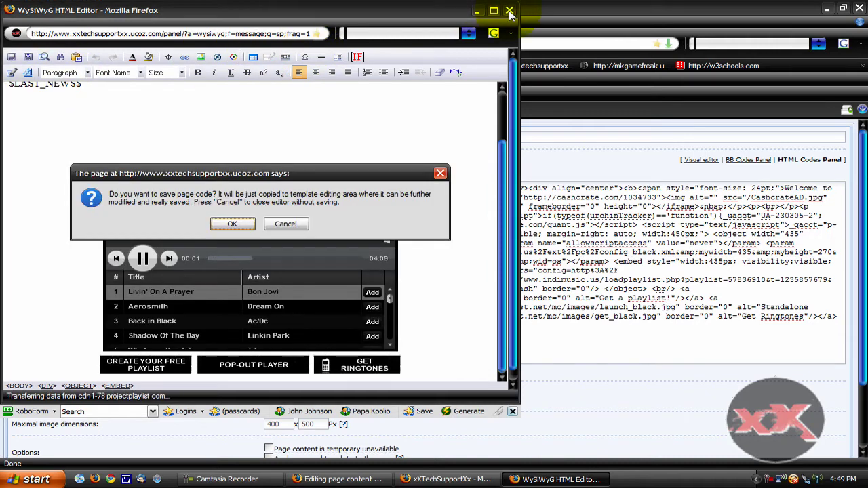
left_click(282, 224)
scroll(431, 416, "down", 2)
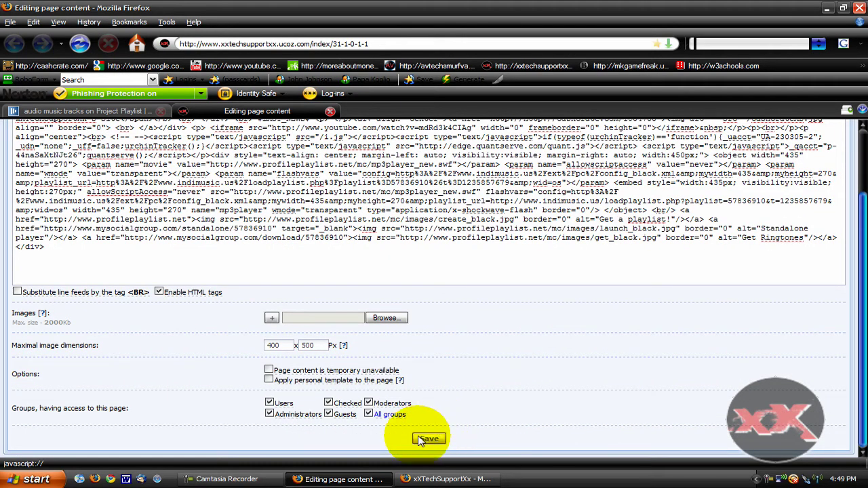
Save the edited main page and go to the updated page.
left_click(420, 440)
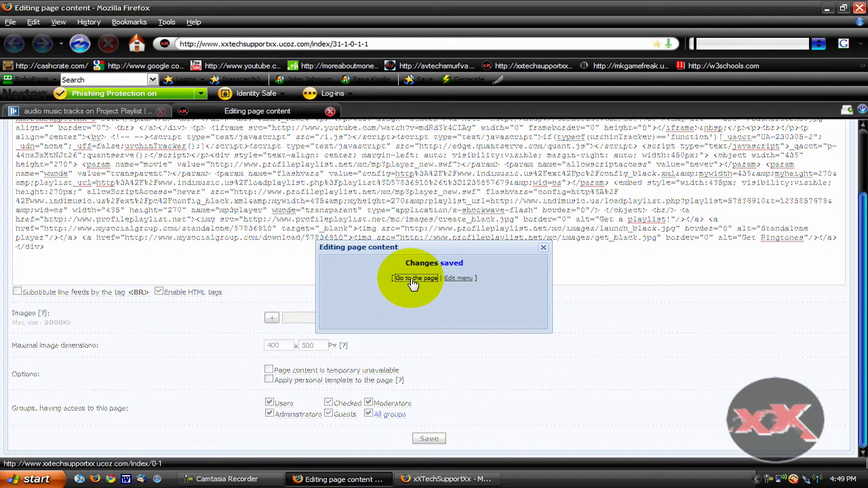
left_click(411, 284)
scroll(413, 284, "down", 5)
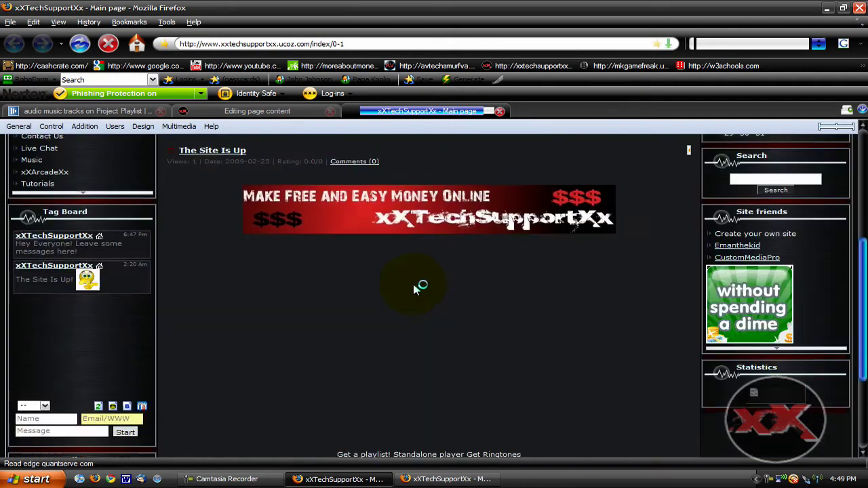
Scroll the live uCoz main page down to the embedded playlist.com player beneath the banner.
scroll(415, 281, "down", 3)
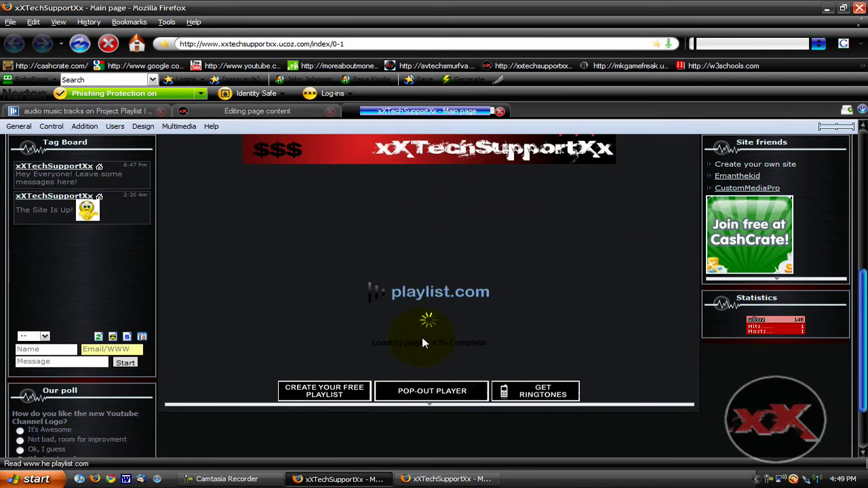